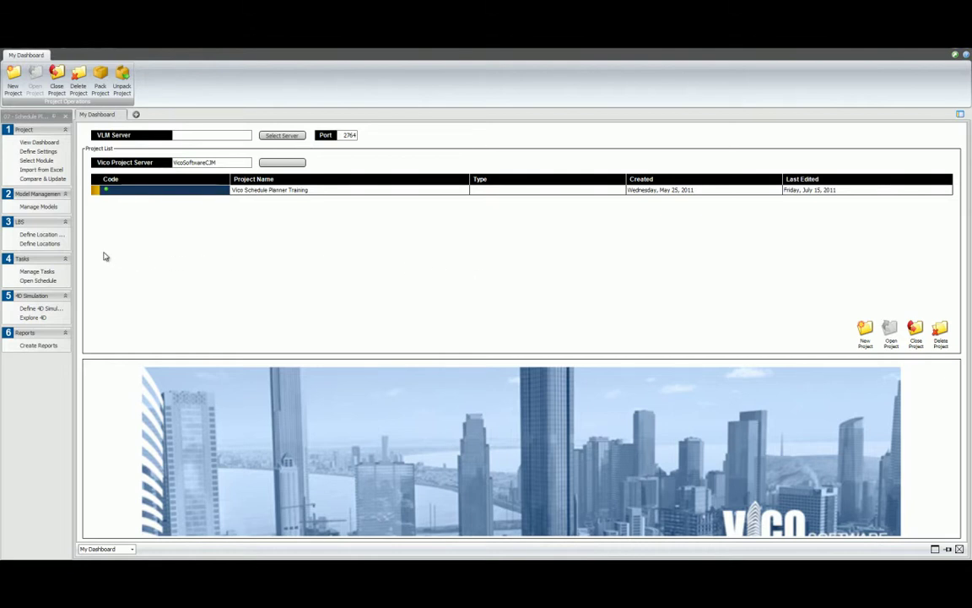
Step: Open the project's schedule and display its tasks in the Network view, enlarged enough to read the task names
{"action": "left_click", "coordinate": [42, 280]}
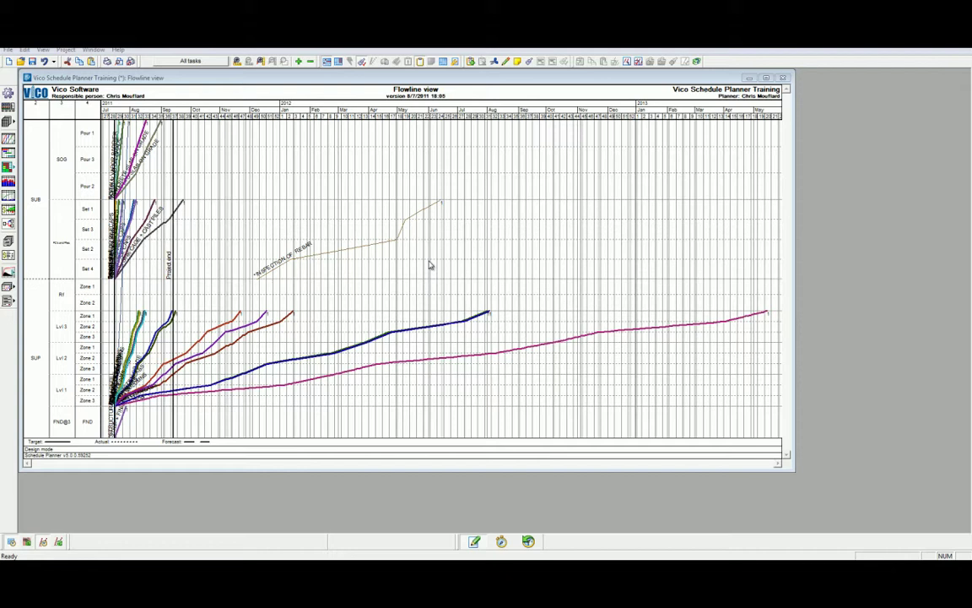
{"action": "left_click", "coordinate": [8, 225]}
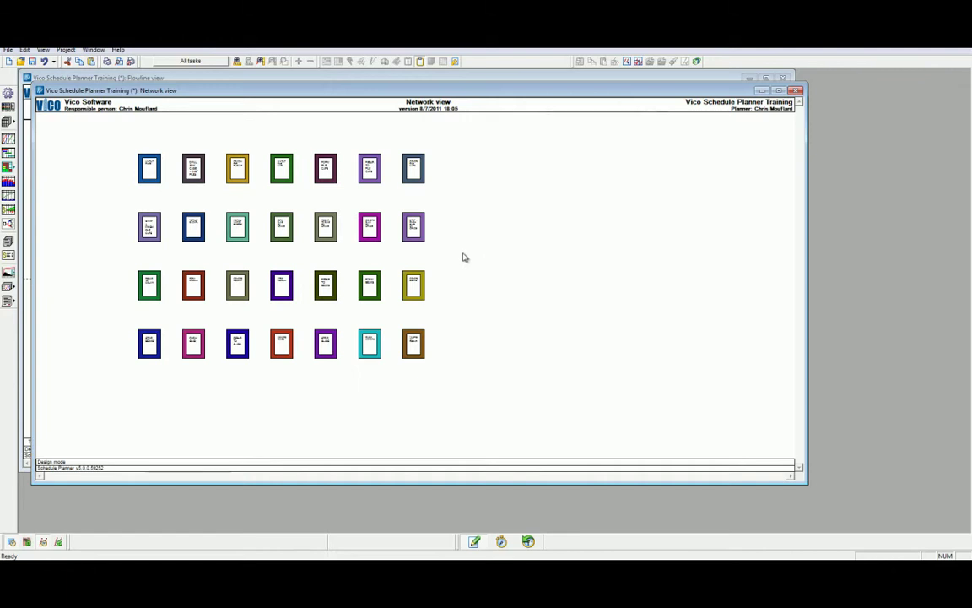
{"action": "left_click", "coordinate": [260, 63]}
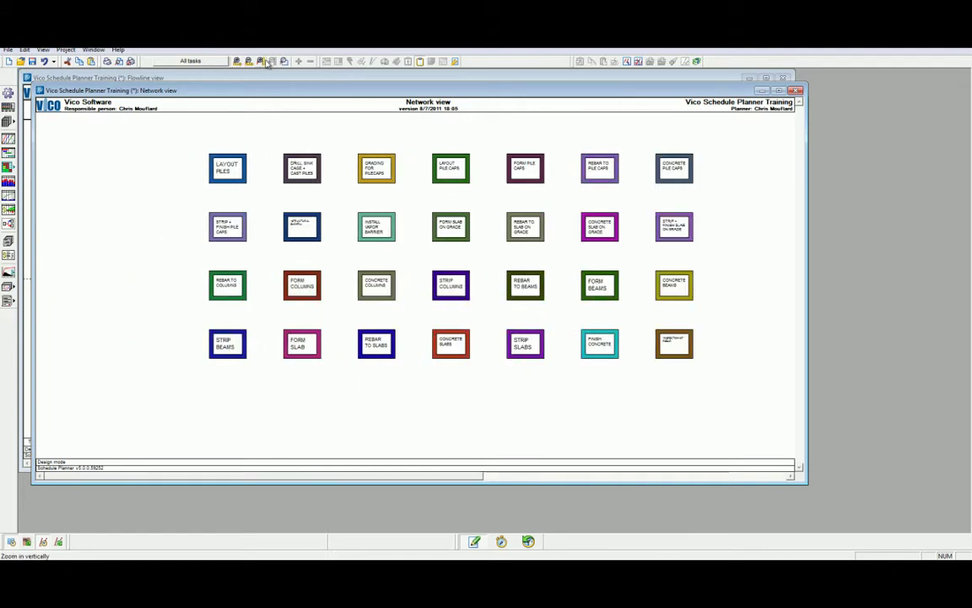
{"action": "left_click", "coordinate": [237, 61]}
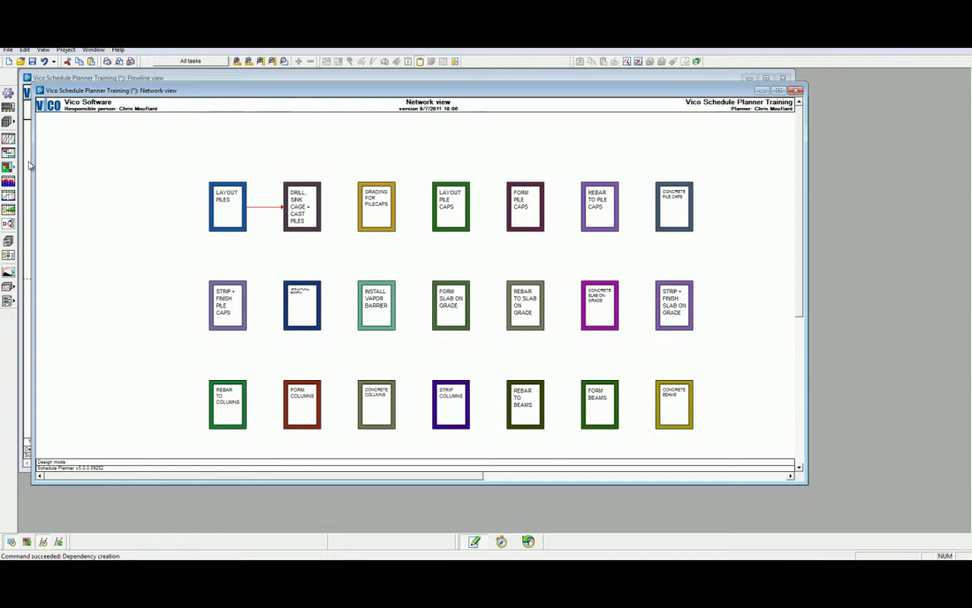
Step: In the Gantt view, widen the Name column and link DRILL, SINK CAGE + CAST PILES to GRADING FOR PILECAPS with an FS dependency
{"action": "left_click", "coordinate": [9, 139]}
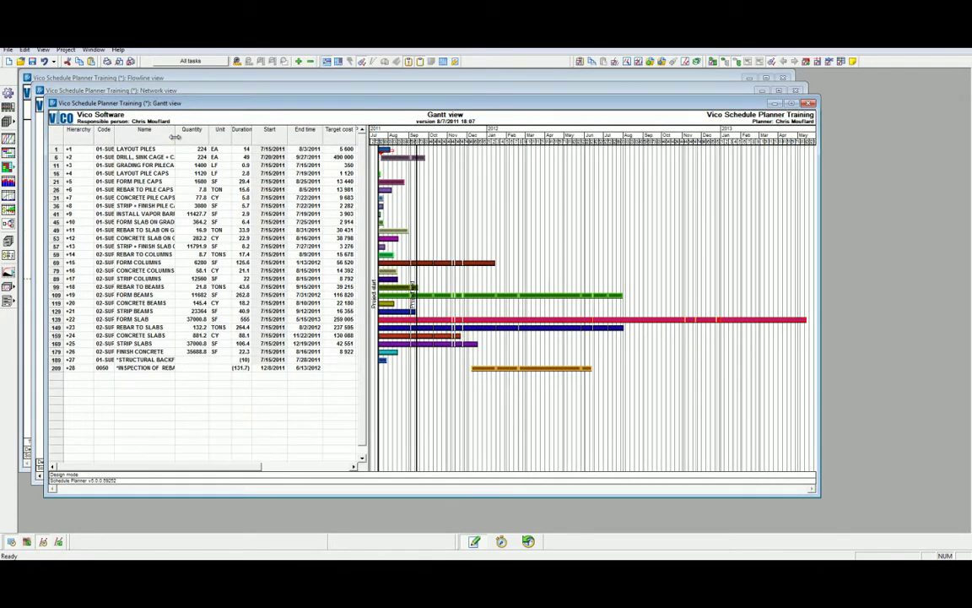
{"action": "left_click_drag", "start_coordinate": [175, 136], "coordinate": [203, 133]}
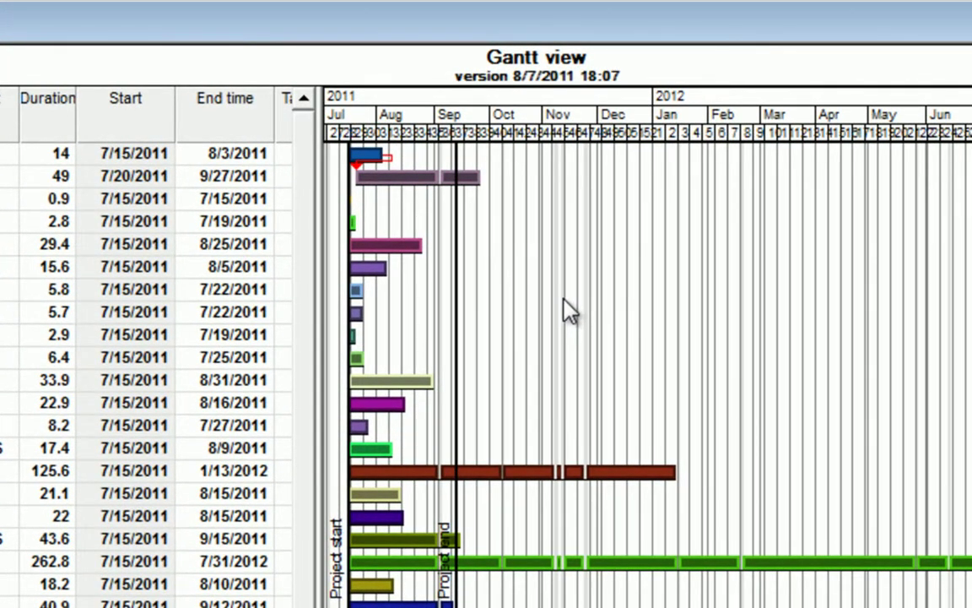
{"action": "left_click", "coordinate": [409, 177]}
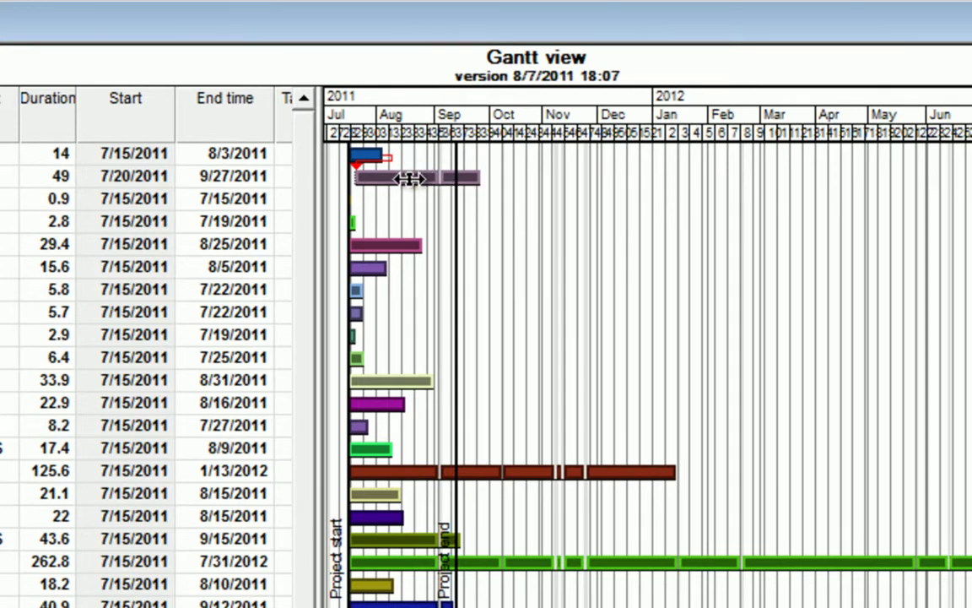
{"action": "left_click_drag", "start_coordinate": [410, 178], "coordinate": [345, 200]}
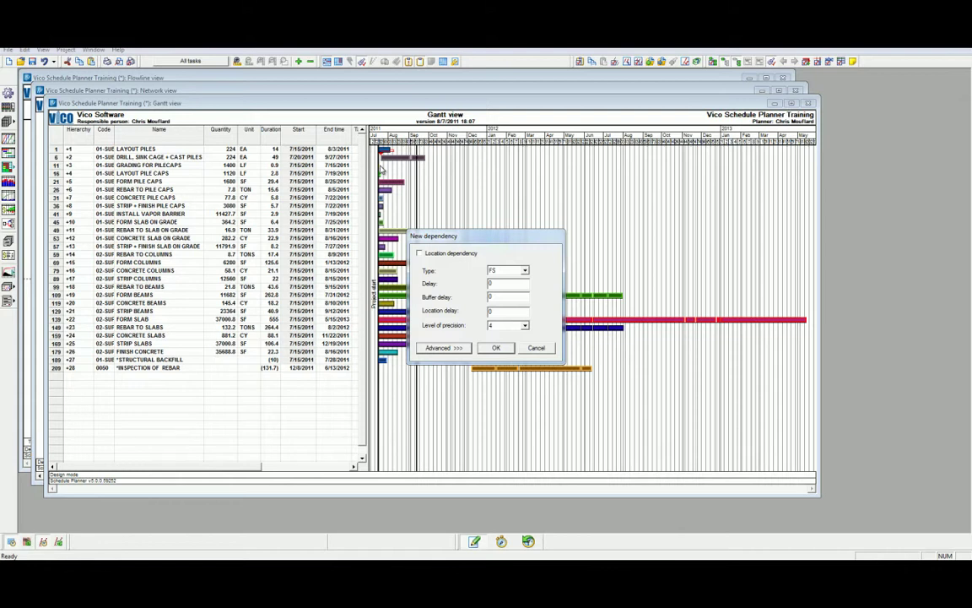
{"action": "left_click", "coordinate": [526, 271]}
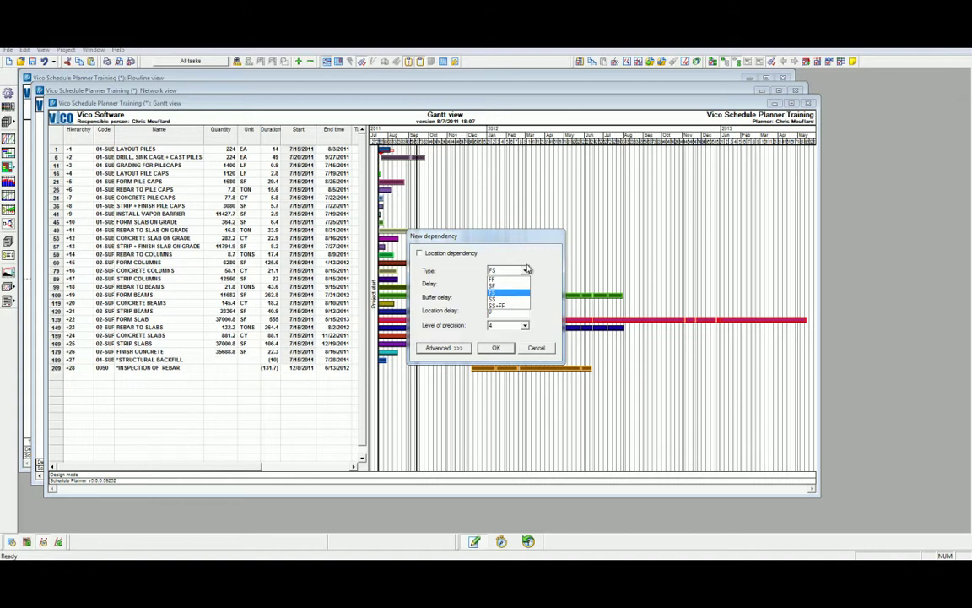
{"action": "left_click", "coordinate": [521, 292]}
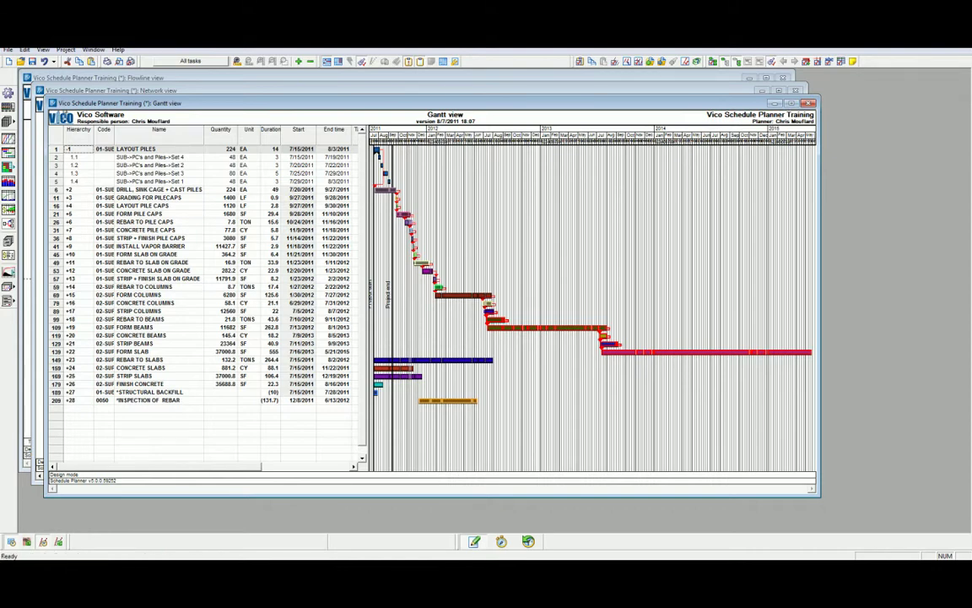
Step: In the Flowline view, create an FS dependency with zero delay from FORM SLAB to REBAR TO SLABS
{"action": "left_click", "coordinate": [159, 78]}
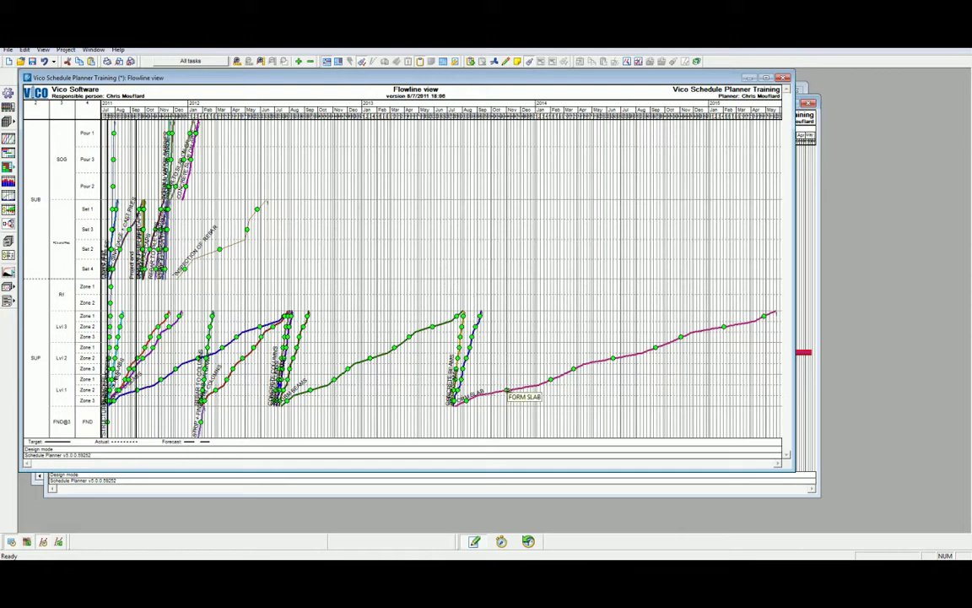
{"action": "left_click", "coordinate": [507, 390]}
{"action": "left_click_drag", "start_coordinate": [456, 372], "coordinate": [128, 380]}
{"action": "left_click_drag", "start_coordinate": [145, 418], "coordinate": [140, 407]}
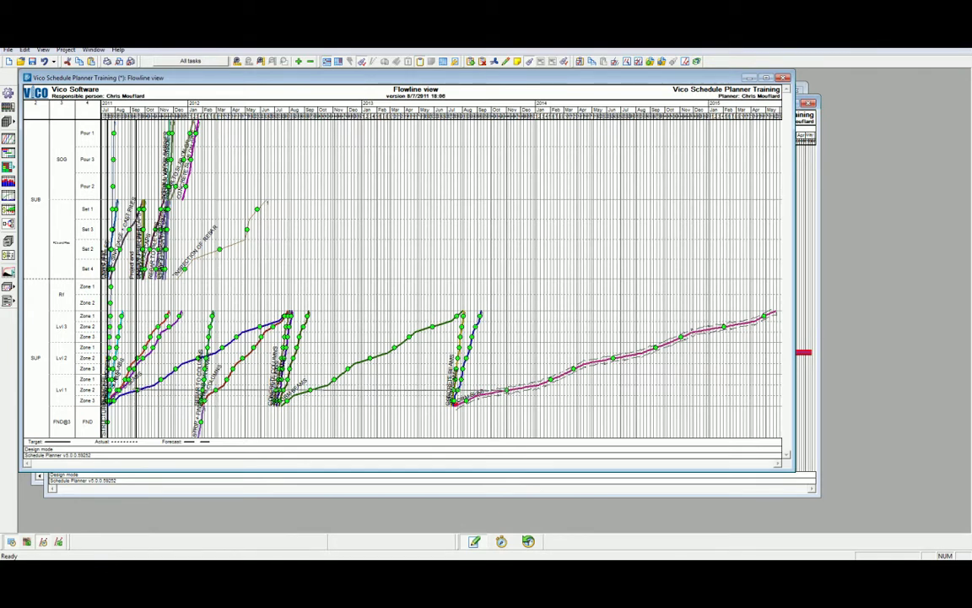
{"action": "left_click", "coordinate": [225, 321]}
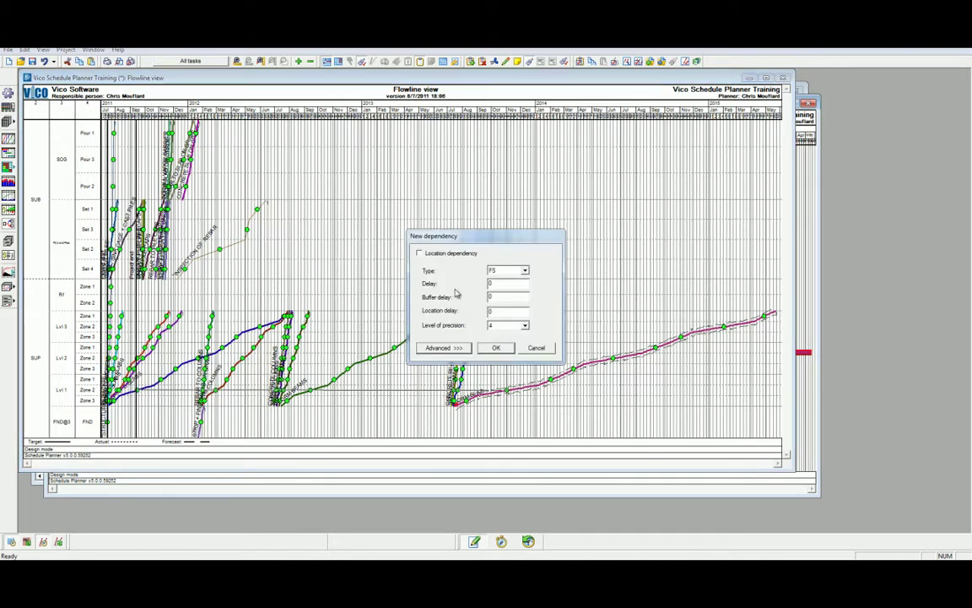
{"action": "left_click", "coordinate": [496, 348]}
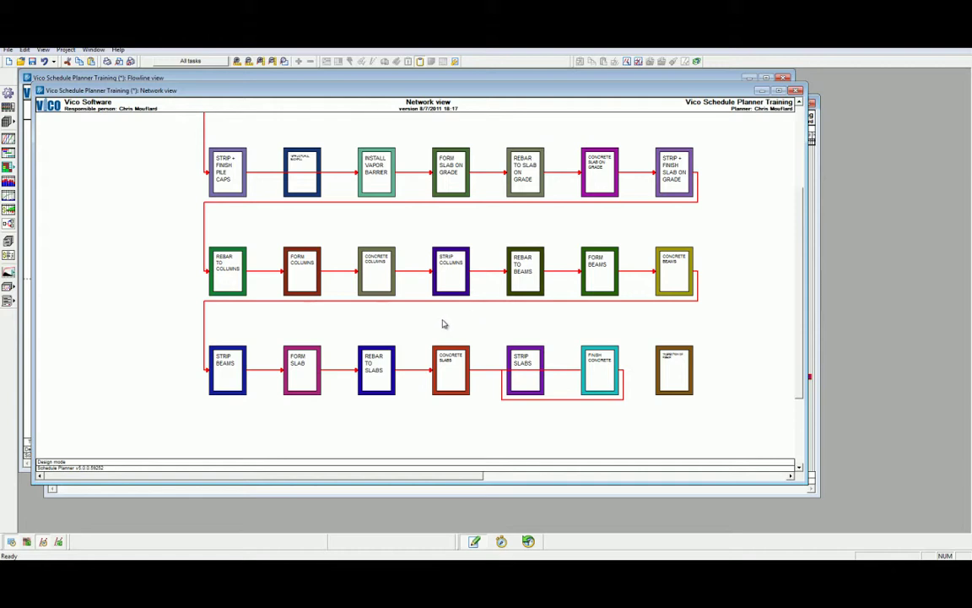
Step: In the advanced dependency settings of the INSPECTION OF REBAR task, add REBAR TO PILE CAPS as predecessor
{"action": "double_click", "coordinate": [674, 372]}
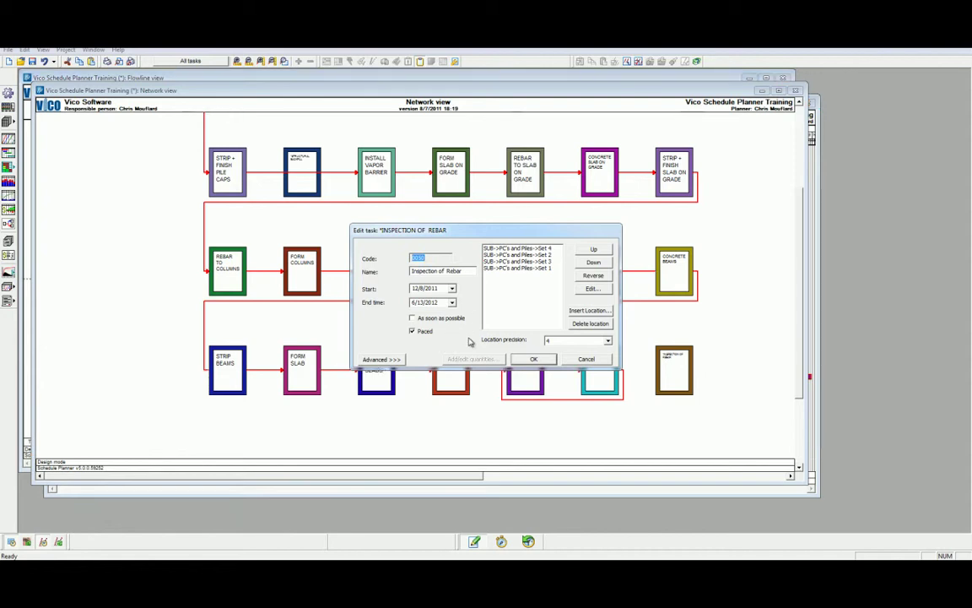
{"action": "left_click", "coordinate": [376, 358]}
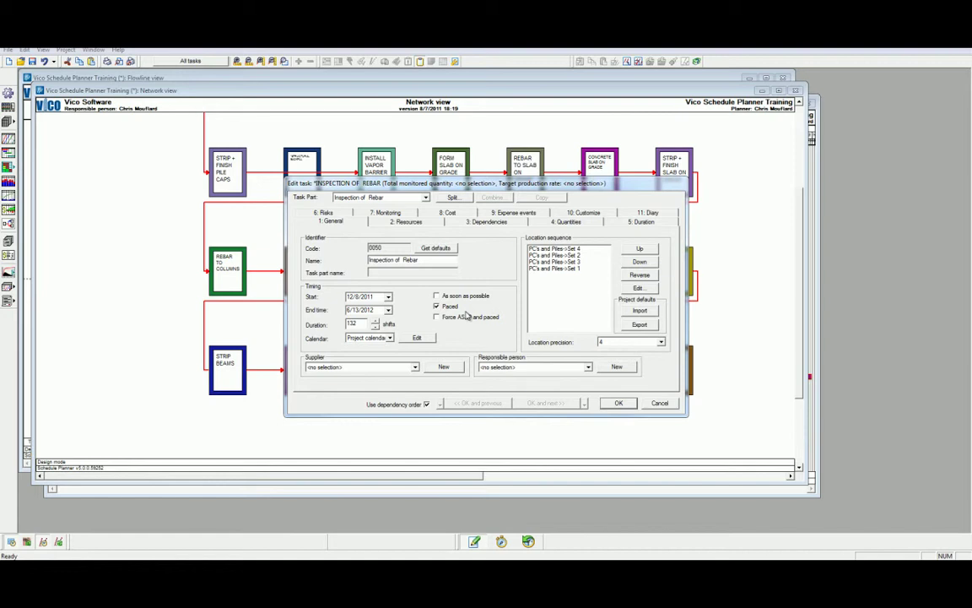
{"action": "left_click", "coordinate": [430, 209]}
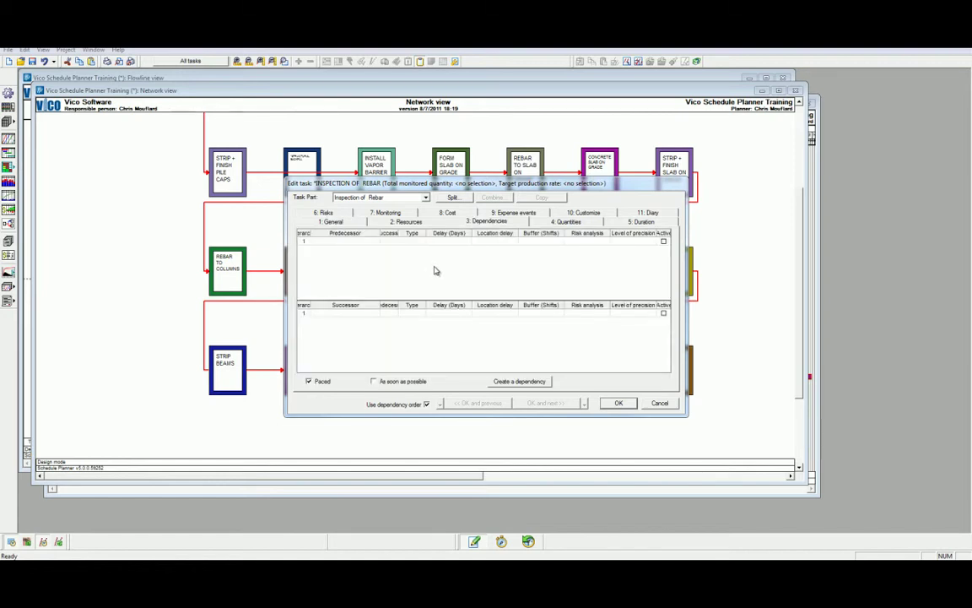
{"action": "left_click", "coordinate": [379, 243]}
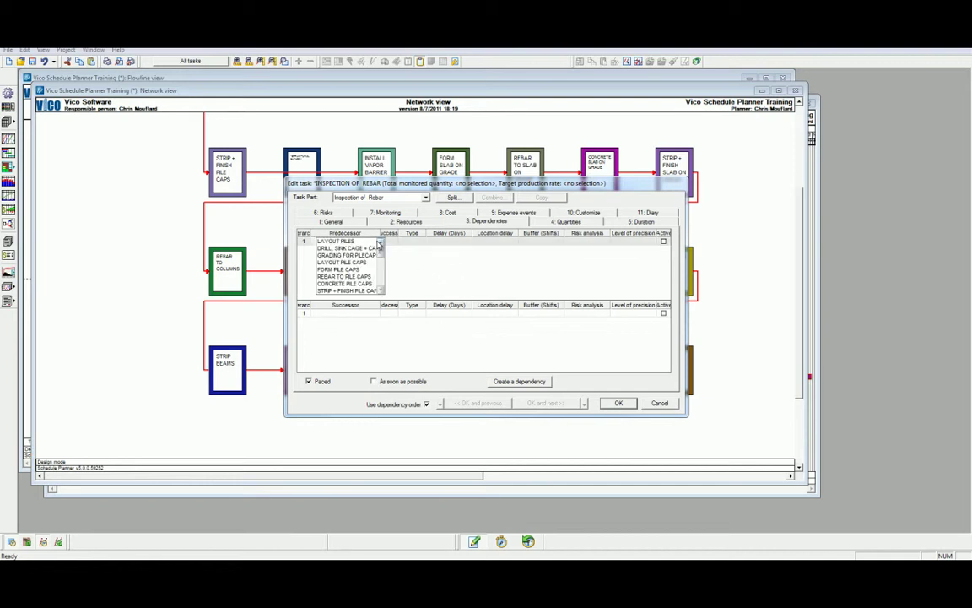
{"action": "left_click", "coordinate": [437, 269]}
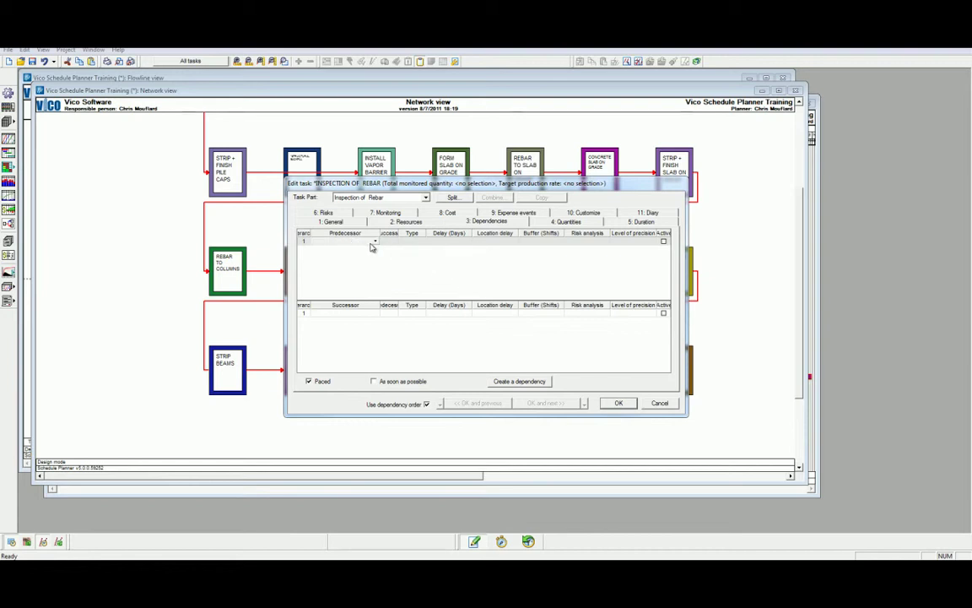
{"action": "left_click", "coordinate": [376, 243]}
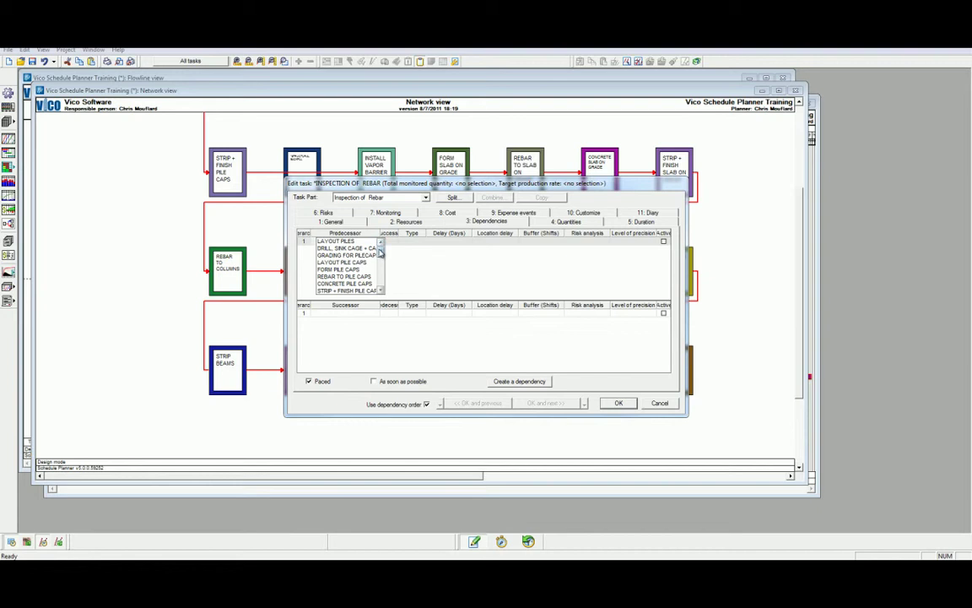
{"action": "left_click", "coordinate": [368, 276]}
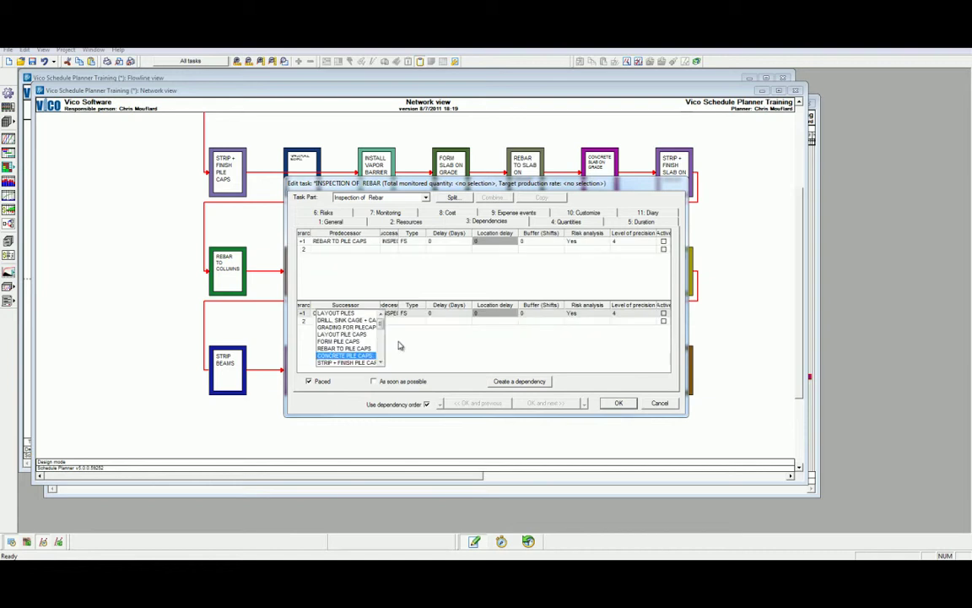
Step: Set CONCRETE PILE CAPS as successor of the inspection task, check that dependency's advanced settings, and accept the task changes
{"action": "left_click", "coordinate": [346, 355]}
{"action": "double_click", "coordinate": [413, 313]}
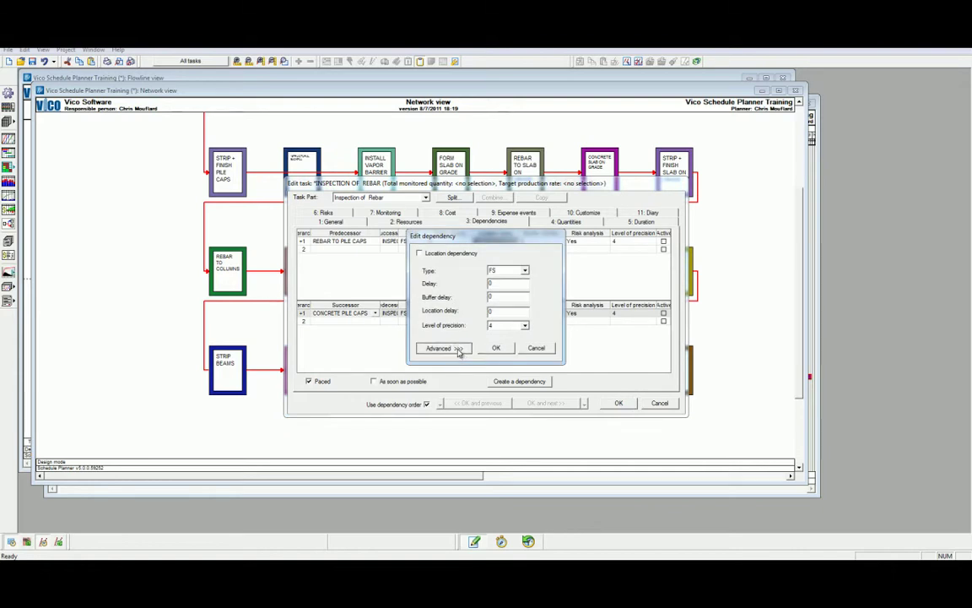
{"action": "left_click", "coordinate": [459, 351]}
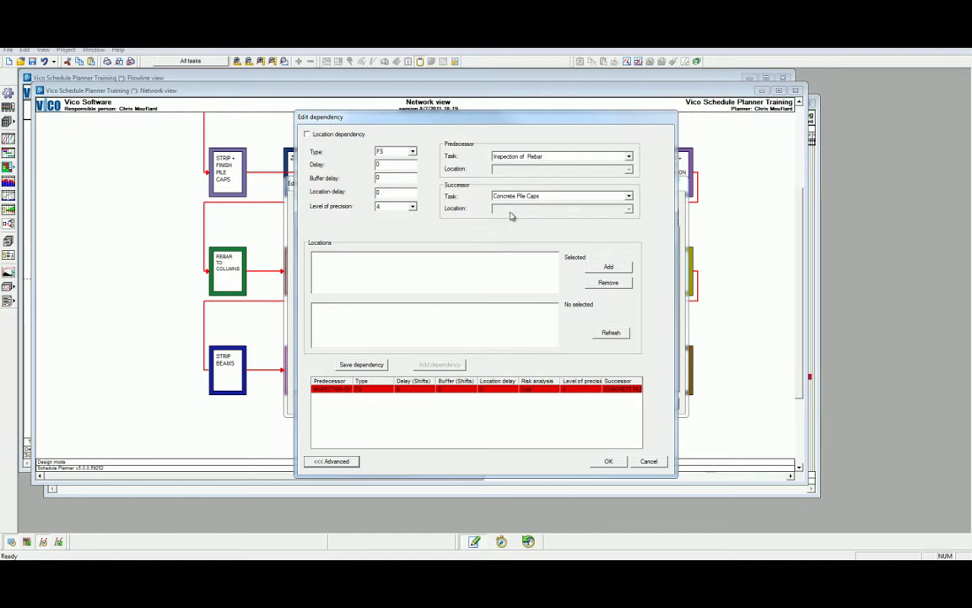
{"action": "left_click", "coordinate": [628, 197]}
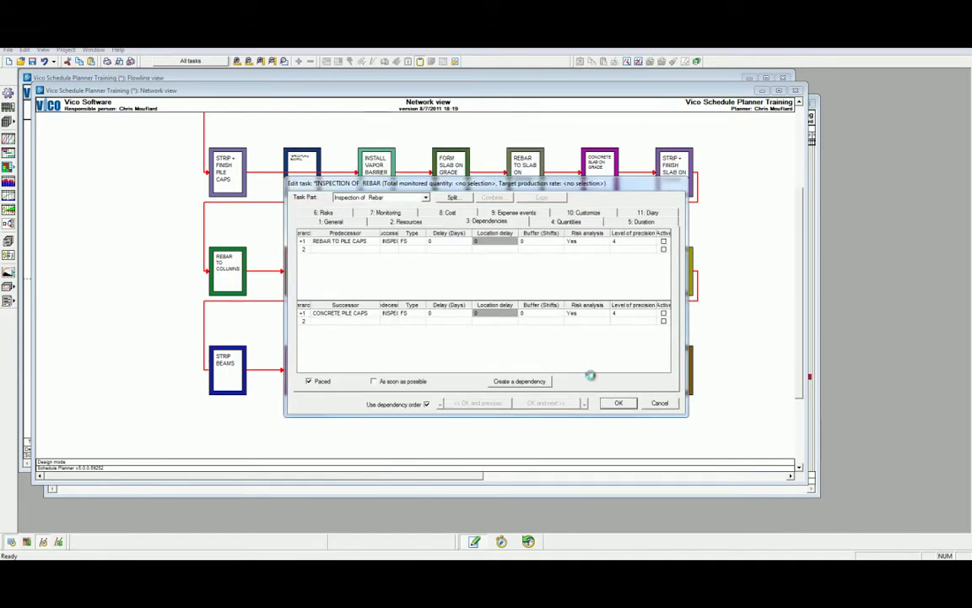
{"action": "key", "text": "Return"}
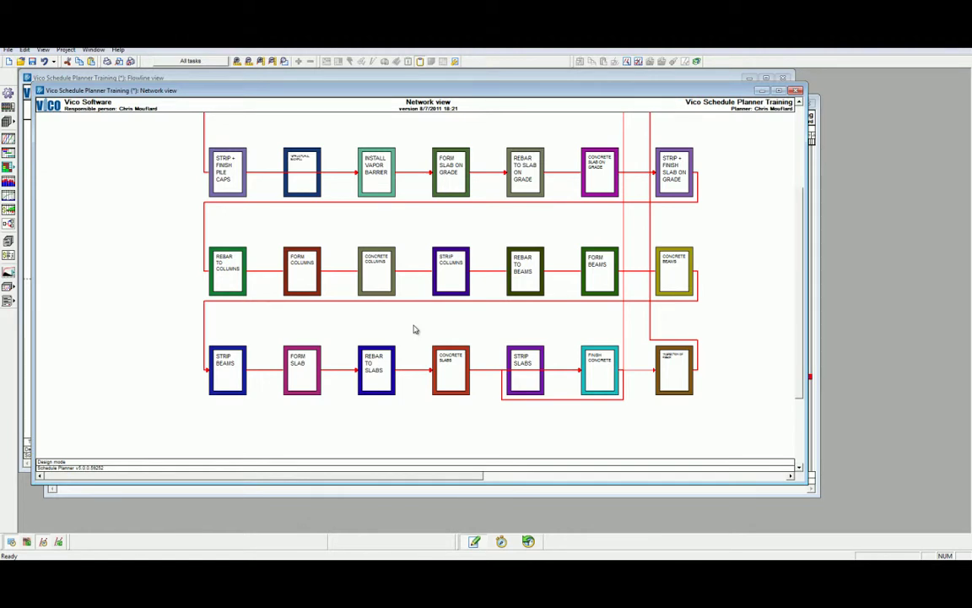
Step: Create a combined view of the Flowline view and the Gantt view, maximize it, and fit the whole schedule to the window
{"action": "left_click", "coordinate": [93, 49]}
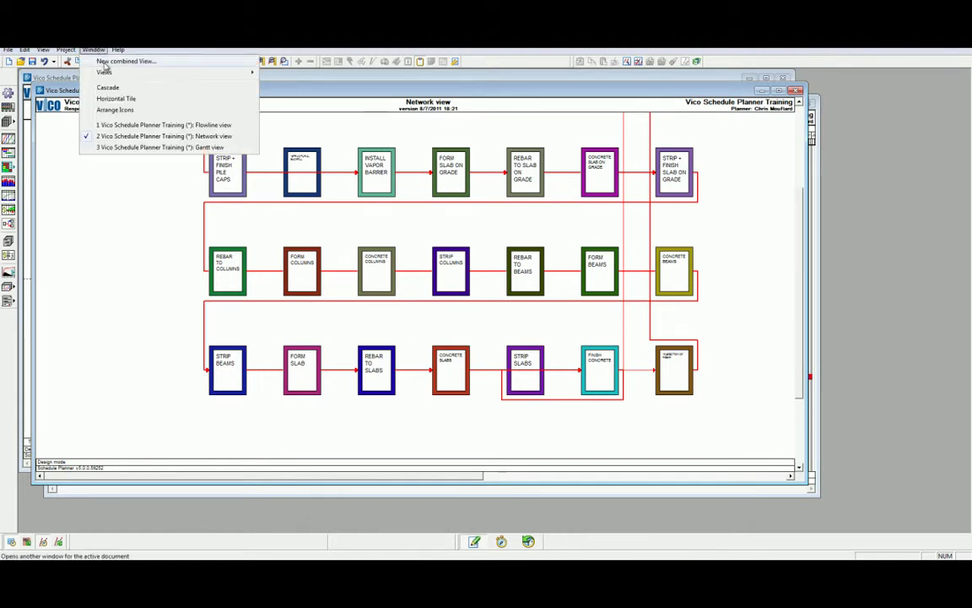
{"action": "left_click", "coordinate": [105, 62]}
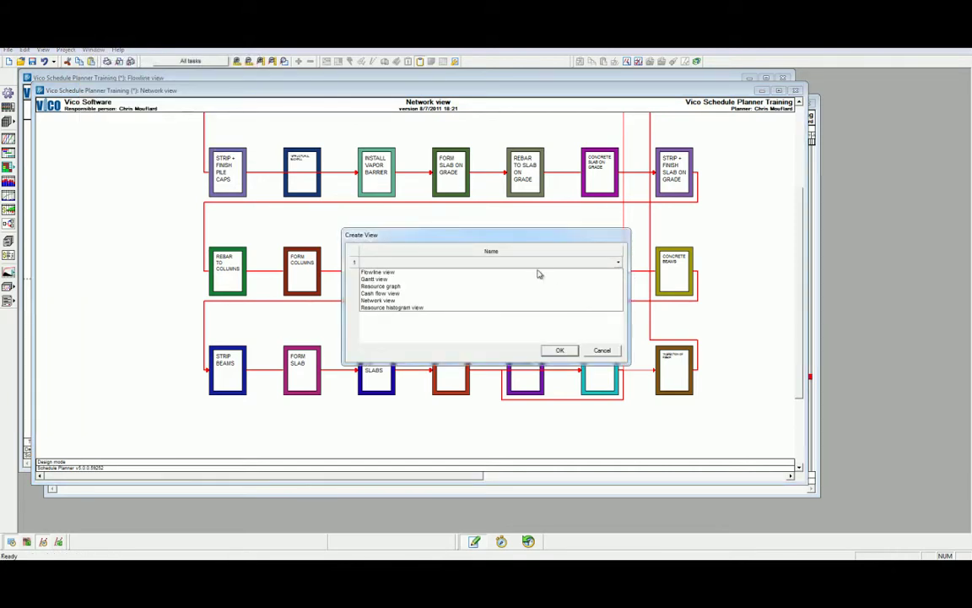
{"action": "left_click", "coordinate": [395, 273]}
{"action": "left_click", "coordinate": [619, 274]}
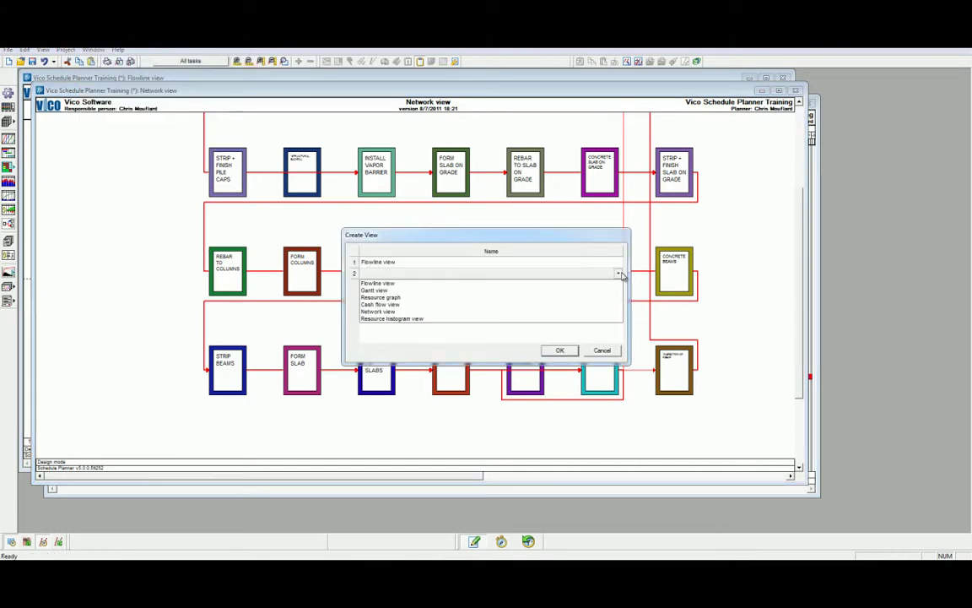
{"action": "left_click", "coordinate": [374, 290]}
{"action": "left_click", "coordinate": [557, 349]}
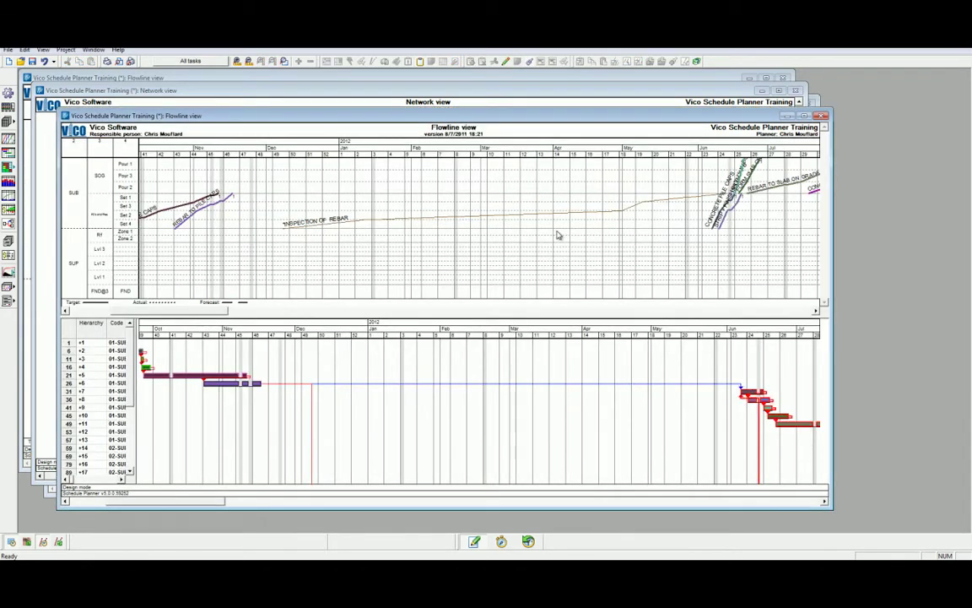
{"action": "double_click", "coordinate": [726, 113]}
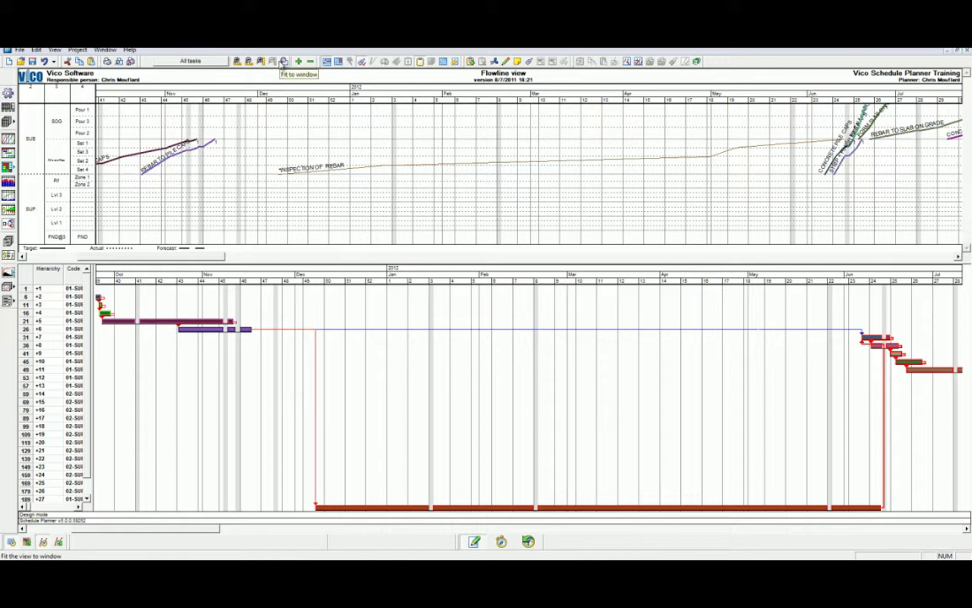
{"action": "left_click", "coordinate": [284, 62]}
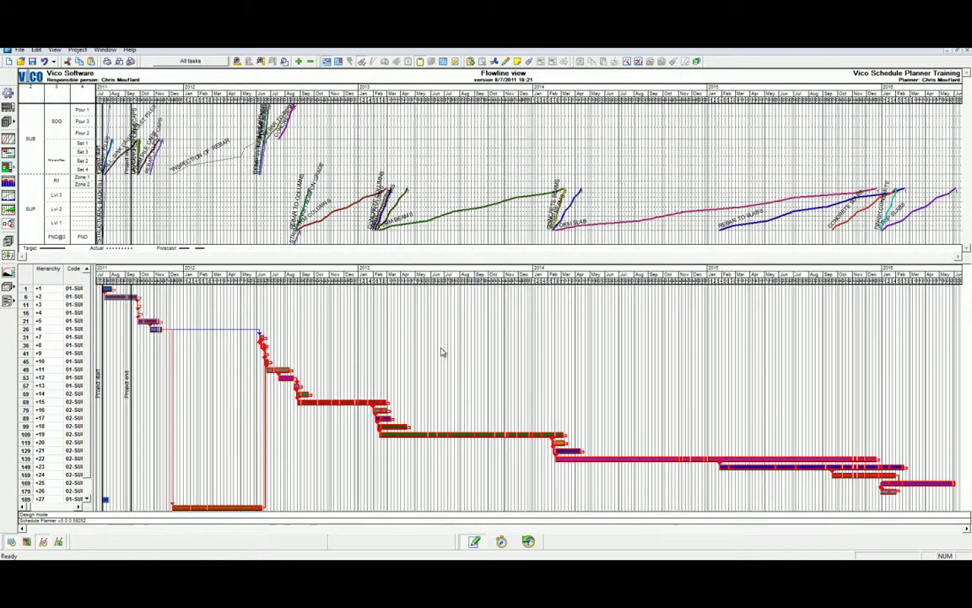